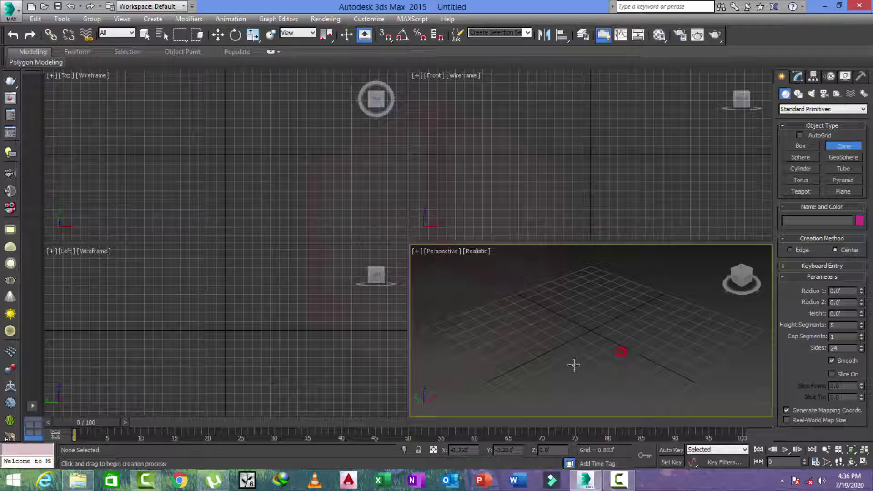
Discard the small trial cone and maximize the Perspective viewport
{"action": "left_click", "coordinate": [540, 370]}
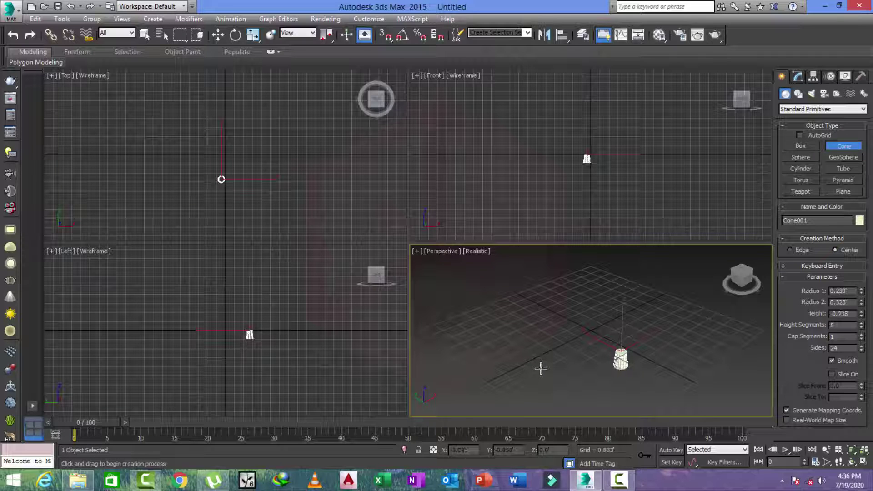
{"action": "right_click", "coordinate": [605, 364]}
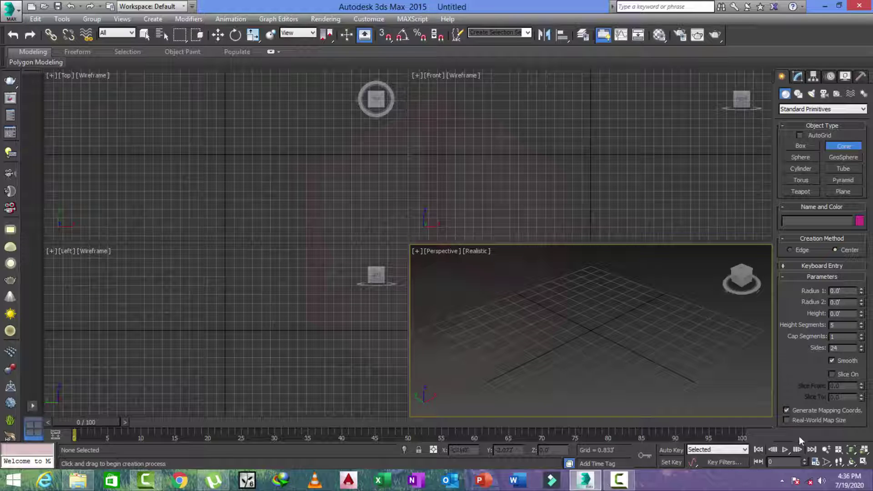
{"action": "left_click", "coordinate": [863, 464]}
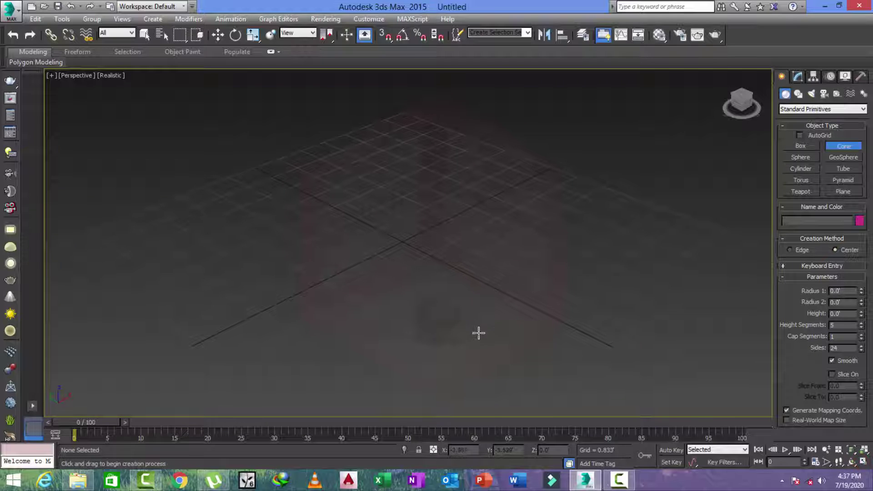
Draw a pointed cone near the centre of the grid, about 2.27' in base radius and 4.98' high
{"action": "left_click", "coordinate": [840, 147]}
{"action": "double_click", "coordinate": [391, 248]}
{"action": "left_click_drag", "start_coordinate": [402, 259], "coordinate": [433, 297]}
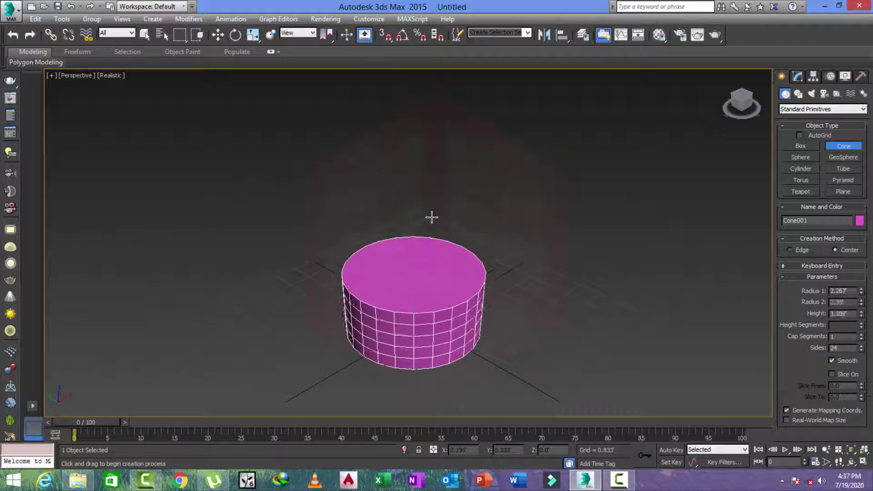
{"action": "left_click", "coordinate": [428, 144]}
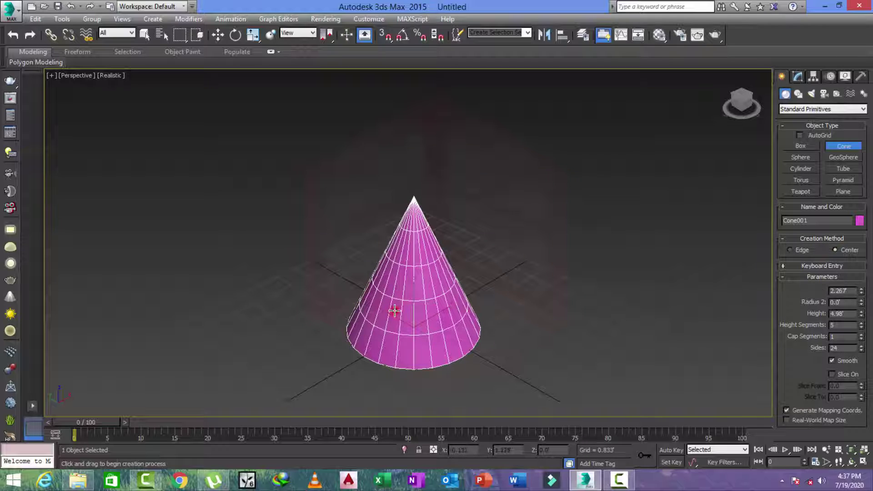
{"action": "right_click", "coordinate": [518, 265]}
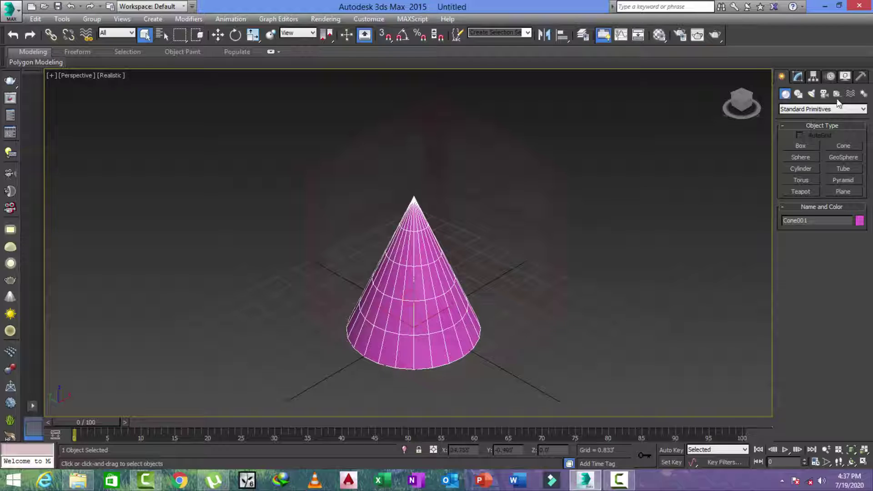
Set the cone's base radius to 2.607', top radius to 1.578', height to 6.873' and height segments to 7
{"action": "left_click", "coordinate": [797, 77]}
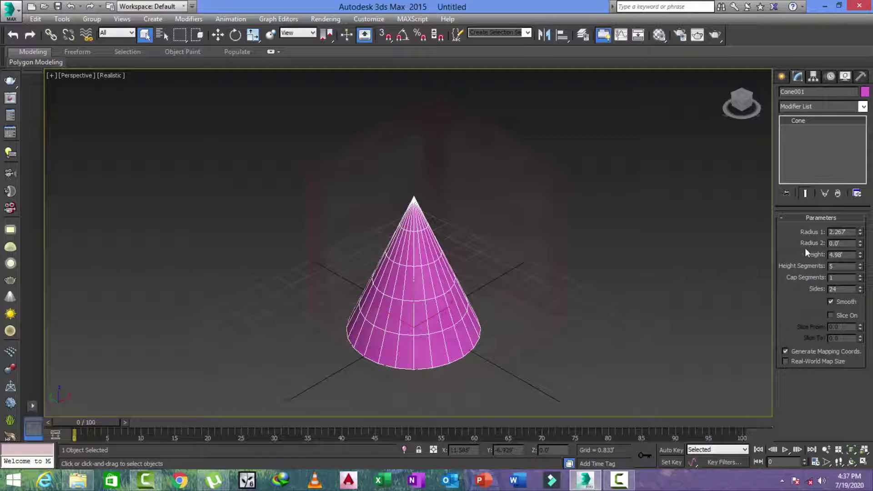
{"action": "left_click", "coordinate": [860, 231]}
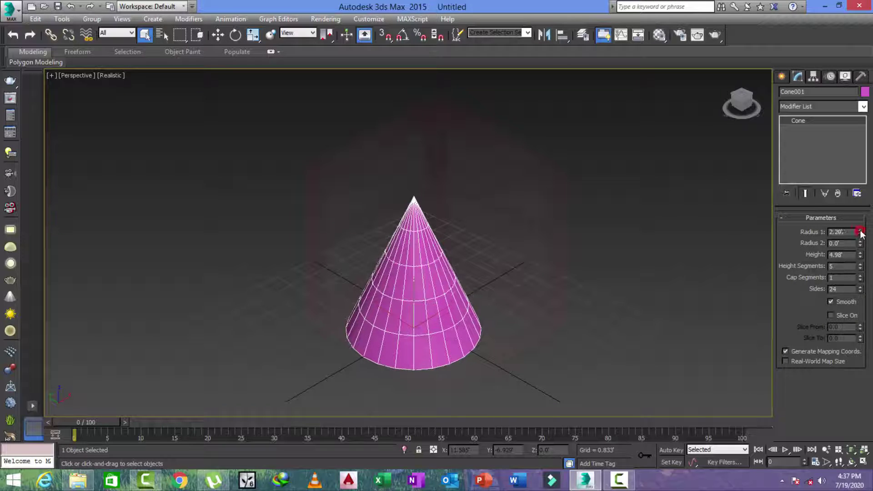
{"action": "left_click_drag", "start_coordinate": [860, 232], "coordinate": [809, 295]}
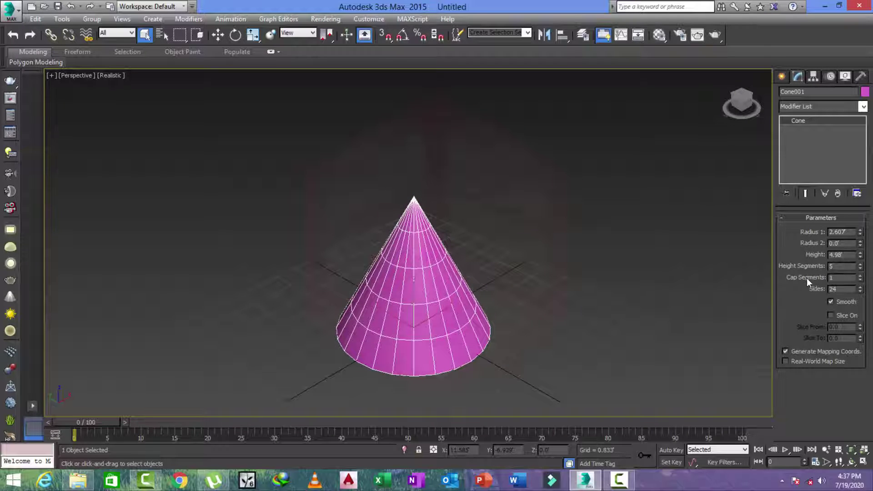
{"action": "left_click_drag", "start_coordinate": [860, 258], "coordinate": [867, 232]}
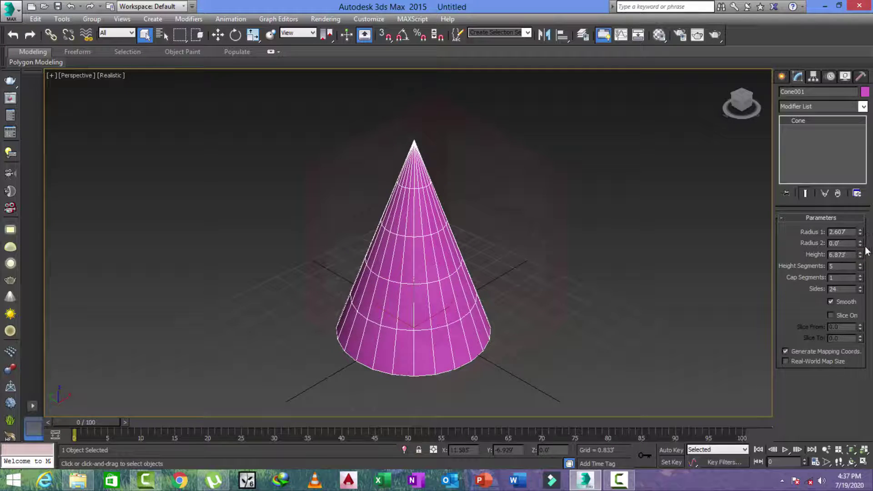
{"action": "mouse_move", "coordinate": [861, 267]}
{"action": "left_mouse_down"}
{"action": "mouse_move", "coordinate": [863, 254]}
{"action": "mouse_move", "coordinate": [861, 265]}
{"action": "left_mouse_up"}
{"action": "left_click_drag", "start_coordinate": [860, 268], "coordinate": [850, 413]}
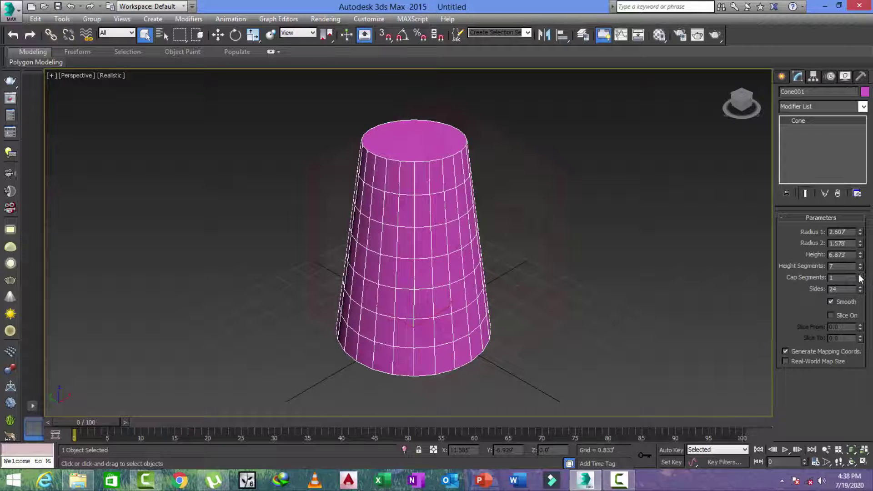
Set the cone's cap segments to 7, its top radius to 0.0' and its sides to 25
{"action": "left_click", "coordinate": [860, 275]}
{"action": "left_click", "coordinate": [860, 276]}
{"action": "left_click", "coordinate": [860, 275]}
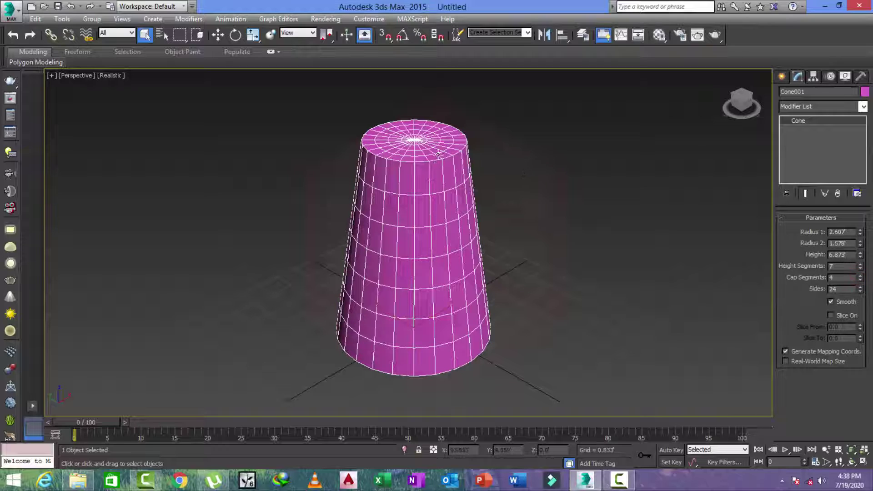
{"action": "left_click", "coordinate": [859, 276]}
{"action": "left_click", "coordinate": [859, 276]}
{"action": "left_click", "coordinate": [859, 276]}
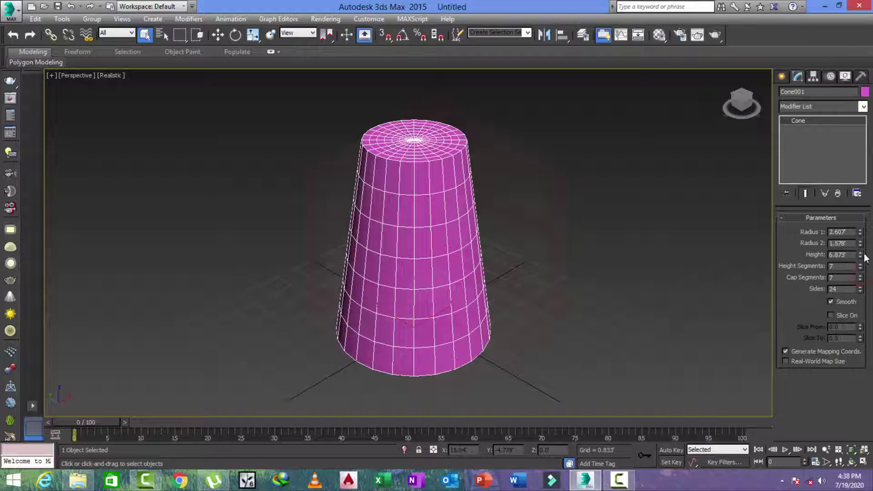
{"action": "left_click_drag", "start_coordinate": [859, 244], "coordinate": [812, 329]}
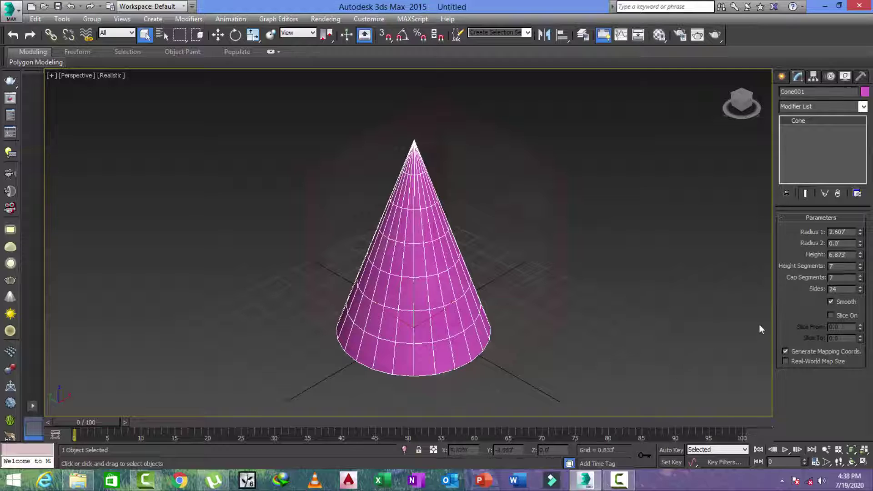
{"action": "mouse_move", "coordinate": [861, 290]}
{"action": "left_mouse_down"}
{"action": "mouse_move", "coordinate": [867, 310]}
{"action": "mouse_move", "coordinate": [871, 284]}
{"action": "left_mouse_up"}
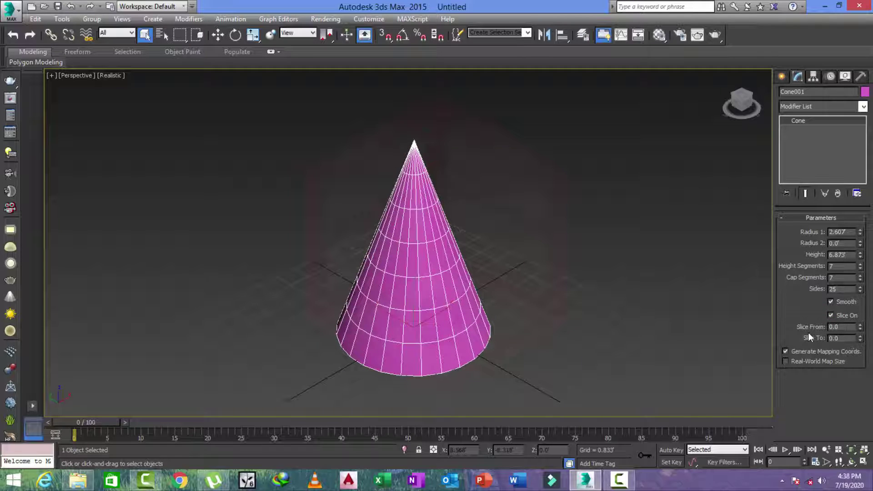
Turn on slicing for the cone and adjust Slice From to 155.5 and Slice To to -29.5
{"action": "left_click", "coordinate": [860, 325]}
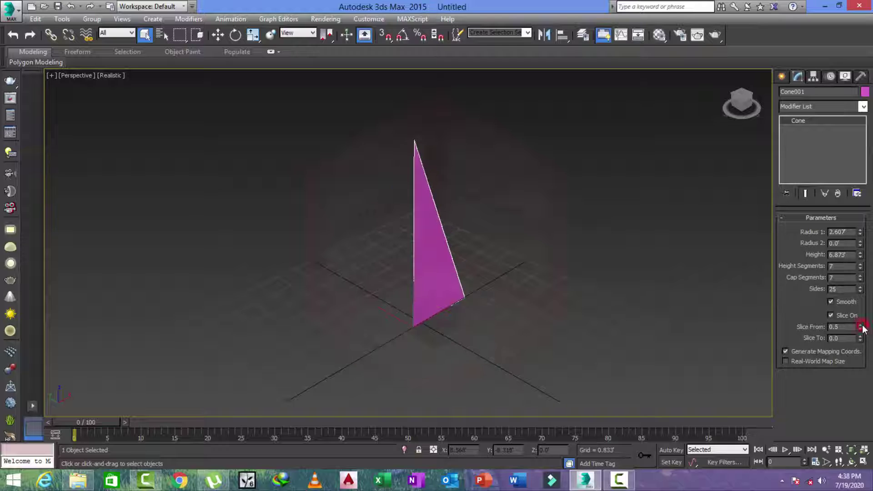
{"action": "left_click_drag", "start_coordinate": [863, 321], "coordinate": [850, 409]}
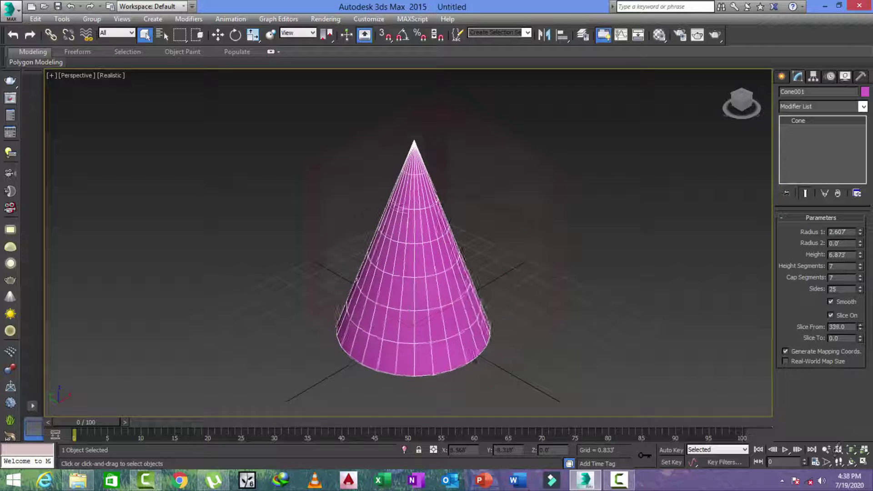
{"action": "mouse_move", "coordinate": [833, 457]}
{"action": "left_mouse_down"}
{"action": "mouse_move", "coordinate": [844, 446]}
{"action": "mouse_move", "coordinate": [844, 469]}
{"action": "left_mouse_up"}
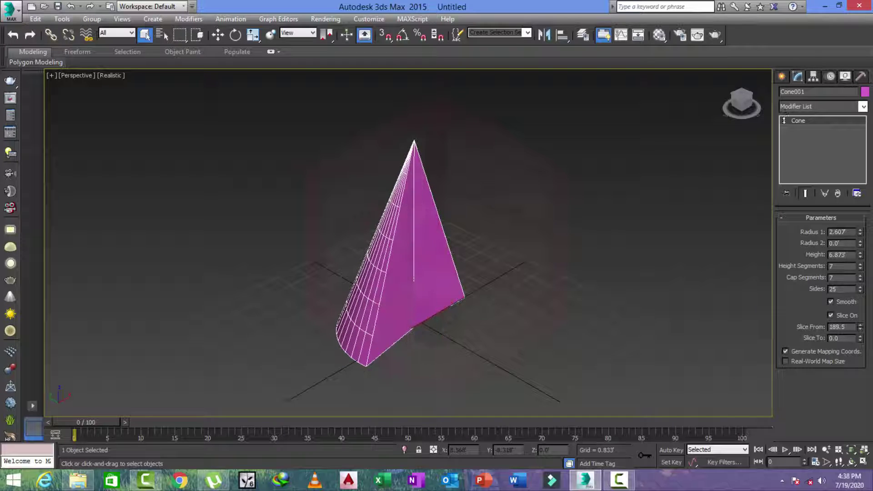
{"action": "left_click_drag", "start_coordinate": [792, 93], "coordinate": [795, 84]}
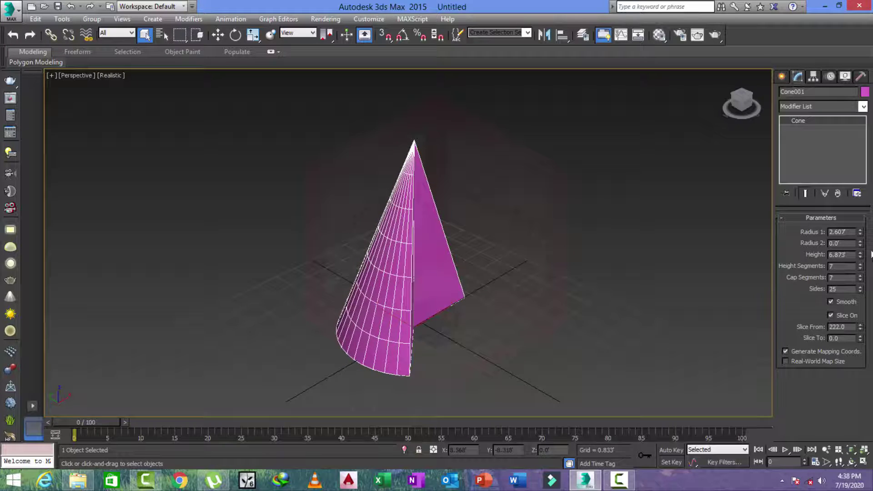
{"action": "left_click_drag", "start_coordinate": [860, 340], "coordinate": [854, 378]}
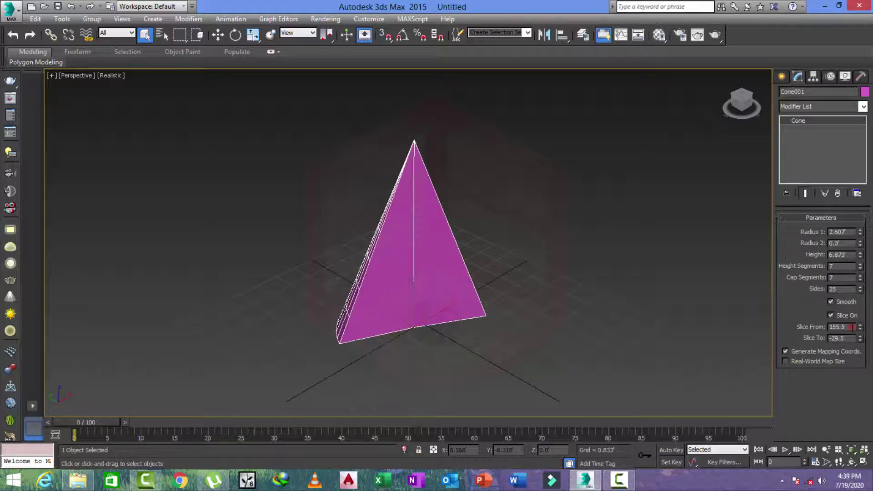
Set the cone's Slice From to 45 and Slice To to 240, and inspect the cut from another angle
{"action": "left_click", "coordinate": [850, 326]}
{"action": "type", "text": "45"}
{"action": "key", "text": "Return"}
{"action": "left_click", "coordinate": [849, 338]}
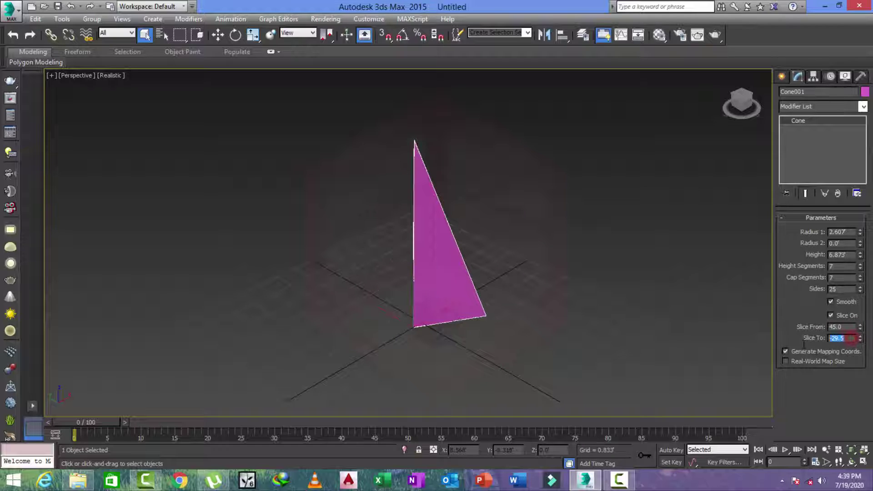
{"action": "type", "text": "240"}
{"action": "key", "text": "Return"}
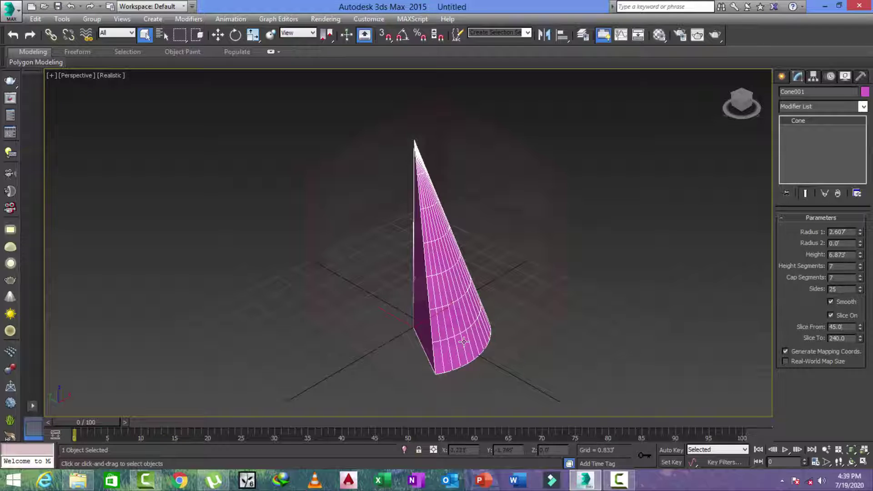
{"action": "middle_click_drag", "start_coordinate": [500, 328], "coordinate": [568, 332], "text": "alt"}
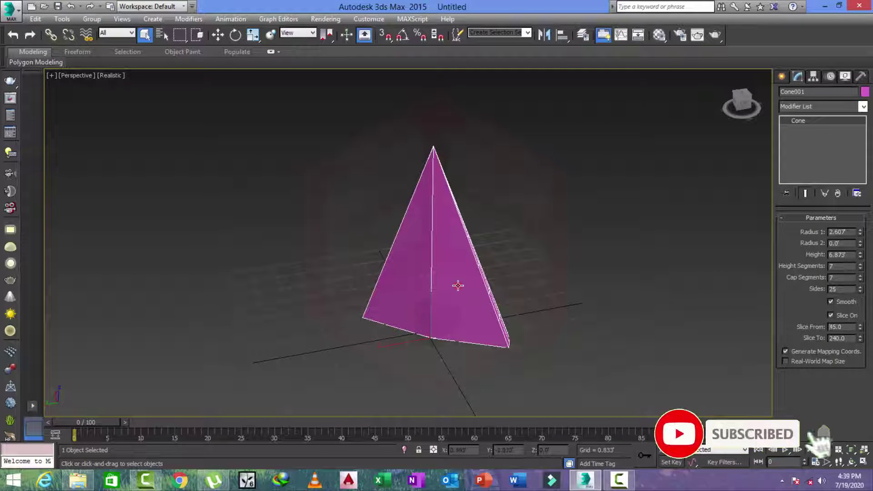
Delete the sliced cone and draw a new pointed cone, about 2.08' in base radius and 7.24' high
{"action": "key", "text": "Delete"}
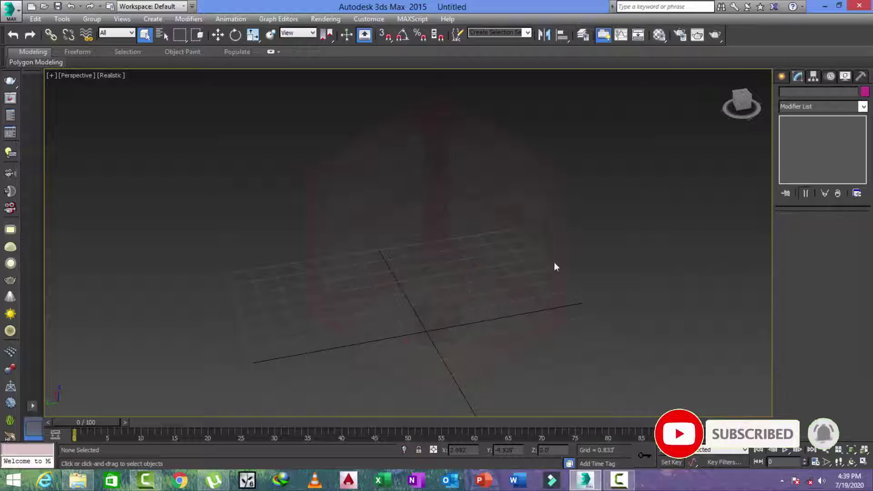
{"action": "left_click", "coordinate": [783, 78]}
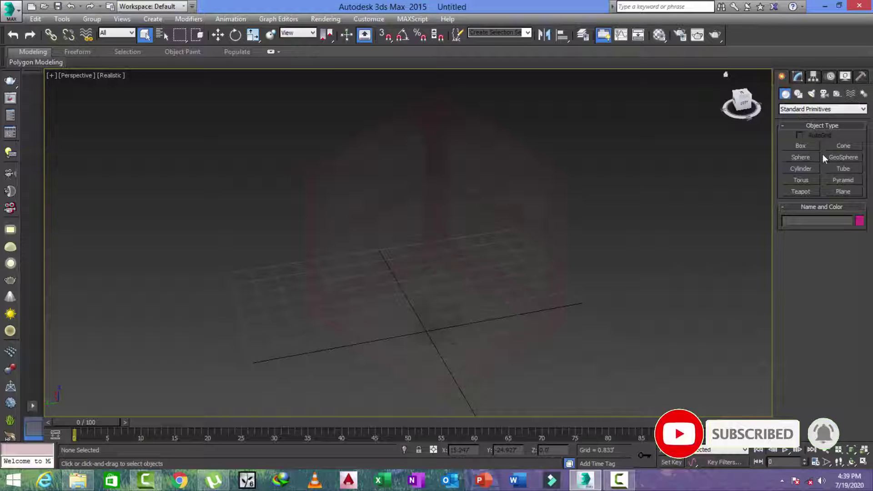
{"action": "left_click", "coordinate": [843, 146]}
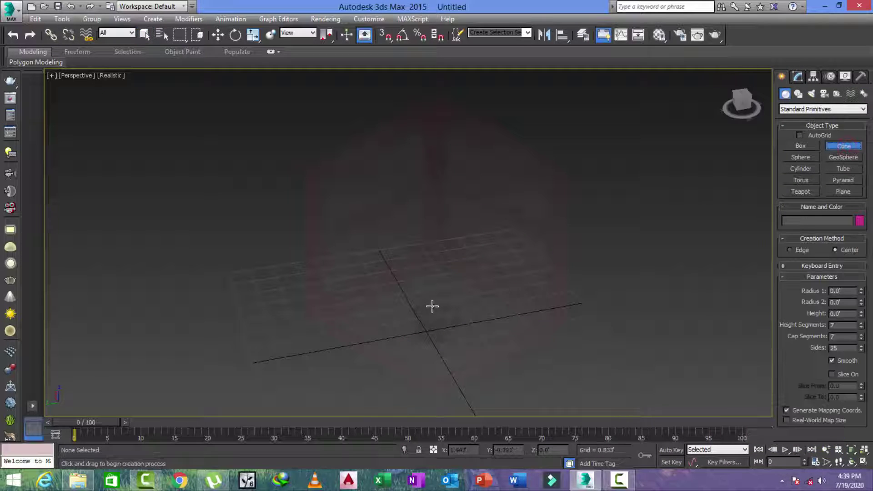
{"action": "left_click_drag", "start_coordinate": [432, 306], "coordinate": [493, 293]}
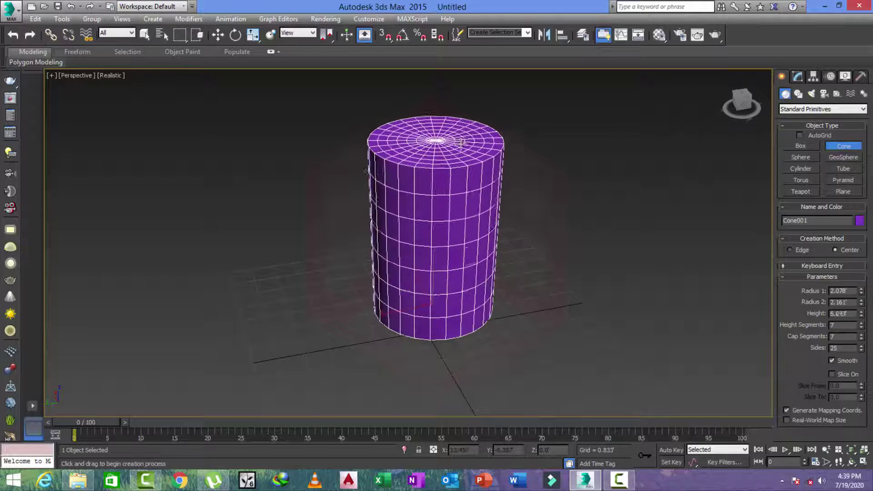
{"action": "left_click", "coordinate": [509, 173]}
{"action": "left_click", "coordinate": [470, 210]}
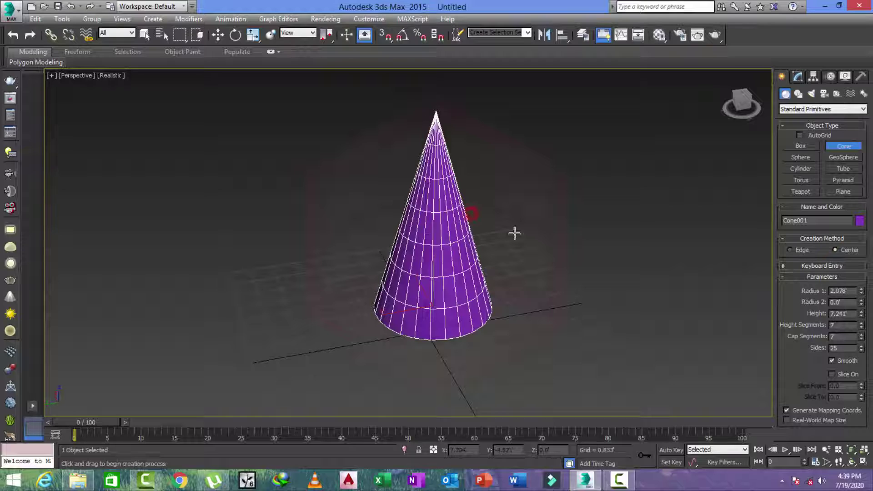
{"action": "right_click", "coordinate": [583, 253]}
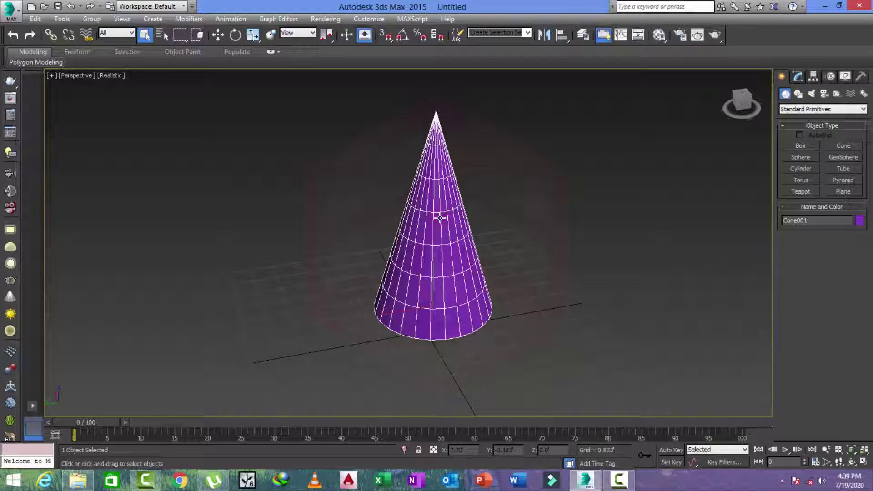
Delete the cone and draw a sphere of about 5' radius near the centre of the grid
{"action": "key", "text": "Delete"}
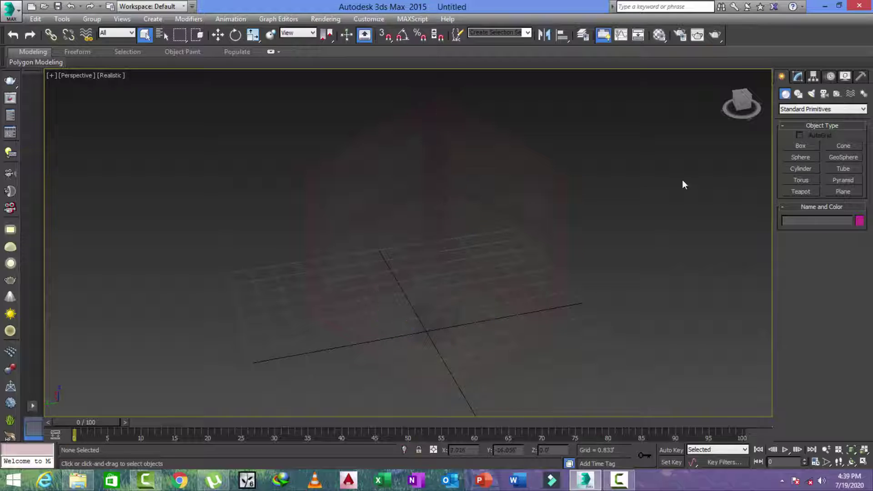
{"action": "left_click", "coordinate": [798, 157]}
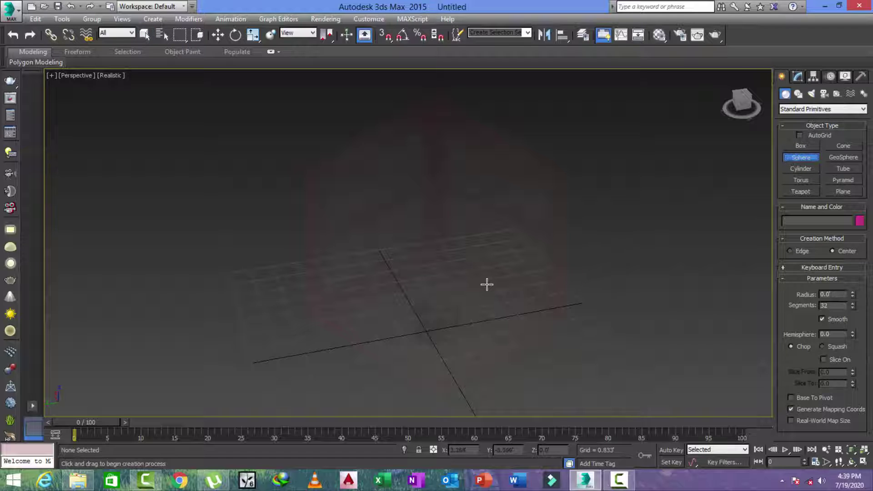
{"action": "left_click_drag", "start_coordinate": [426, 298], "coordinate": [493, 378]}
{"action": "right_click", "coordinate": [630, 293]}
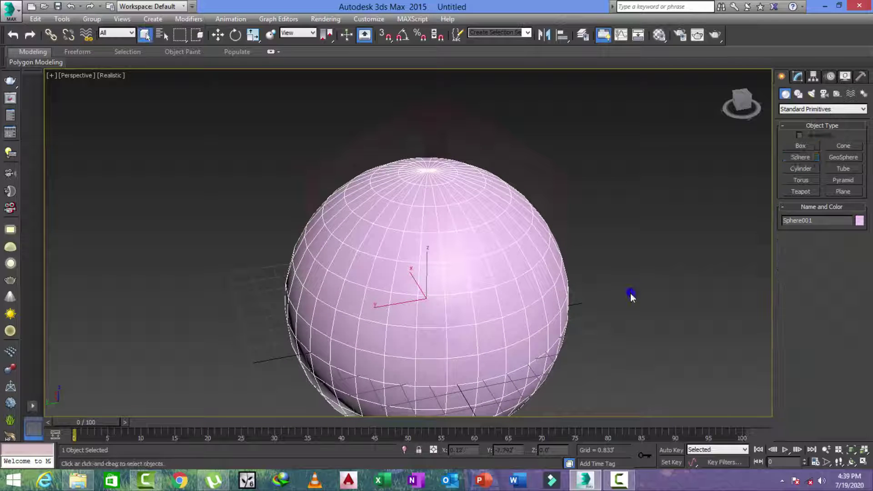
Open the sphere's parameters and set its radius to about 4.404' and its segments to 34
{"action": "middle_click_drag", "start_coordinate": [630, 293], "coordinate": [578, 279]}
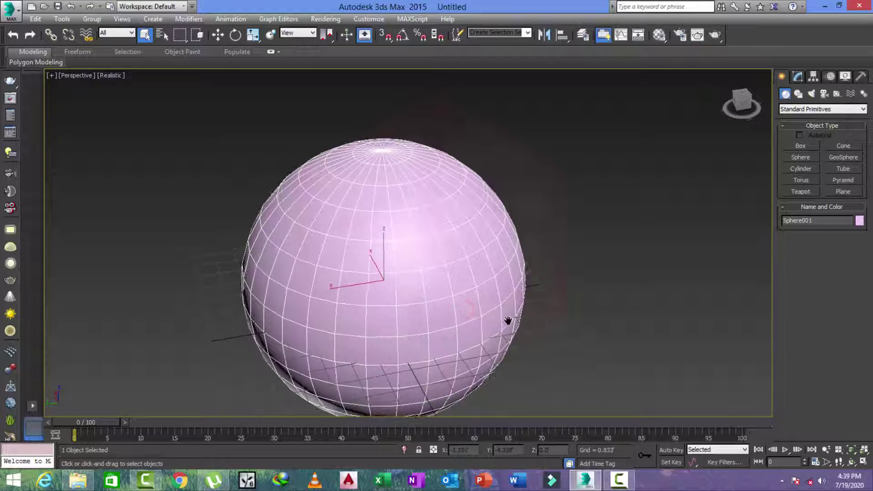
{"action": "middle_click_drag", "start_coordinate": [508, 320], "coordinate": [482, 314]}
{"action": "left_click", "coordinate": [798, 77]}
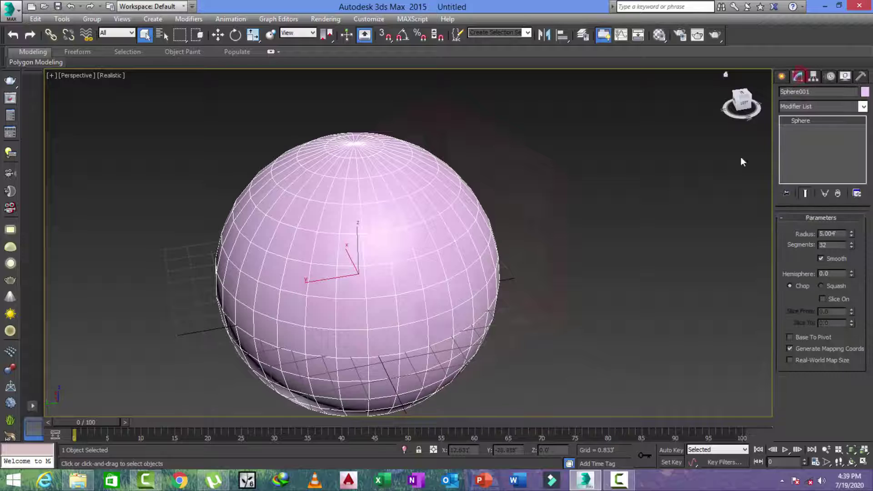
{"action": "middle_click_drag", "start_coordinate": [740, 157], "coordinate": [655, 243]}
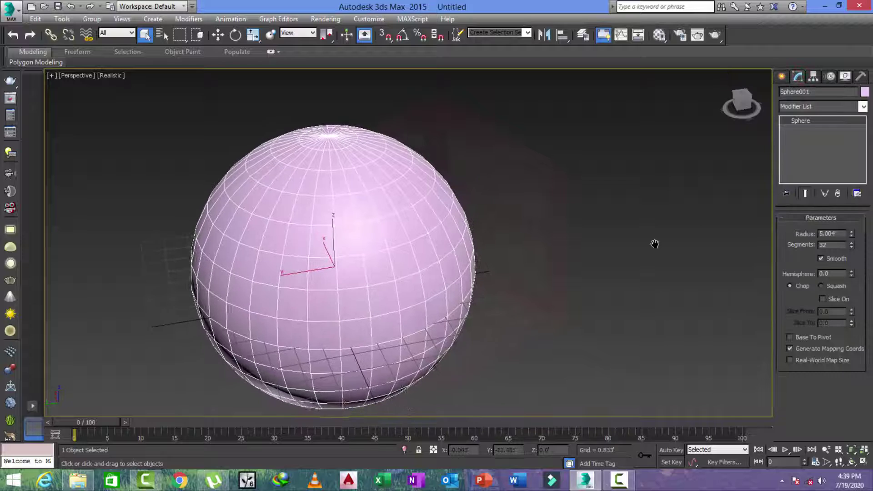
{"action": "left_click", "coordinate": [797, 75]}
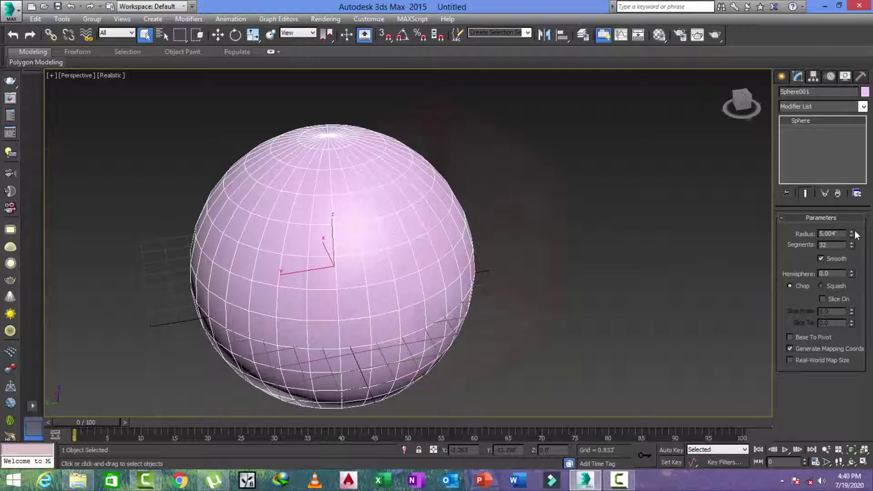
{"action": "left_click_drag", "start_coordinate": [851, 233], "coordinate": [858, 210]}
{"action": "mouse_move", "coordinate": [861, 217]}
{"action": "left_mouse_down"}
{"action": "mouse_move", "coordinate": [854, 241]}
{"action": "mouse_move", "coordinate": [857, 231]}
{"action": "left_mouse_up"}
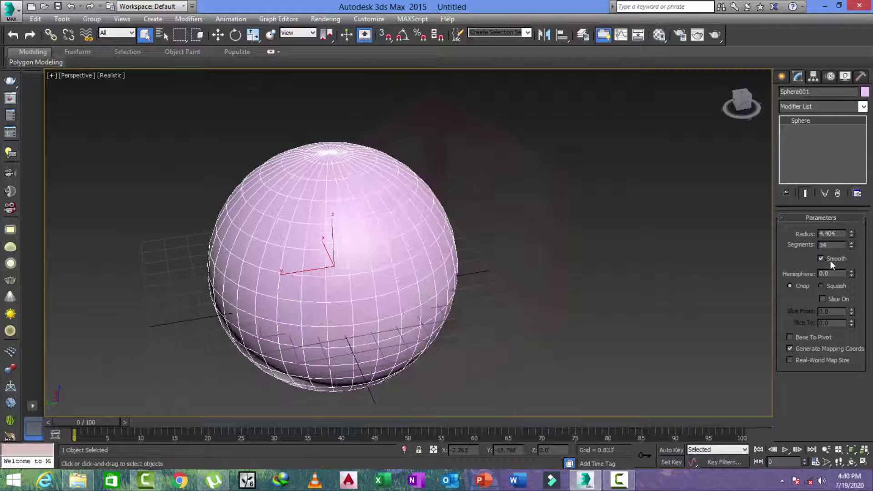
Turn the sphere's smoothing off, examine the faceted surface up close, and turn smoothing back on
{"action": "left_click", "coordinate": [821, 259]}
{"action": "left_click", "coordinate": [820, 258]}
{"action": "left_click", "coordinate": [820, 258]}
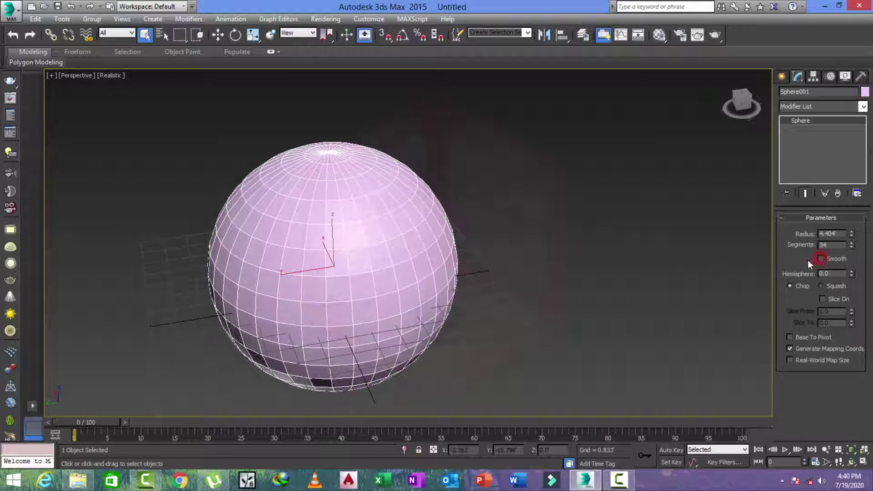
{"action": "scroll", "coordinate": [357, 271], "scroll_direction": "up", "scroll_amount": 6}
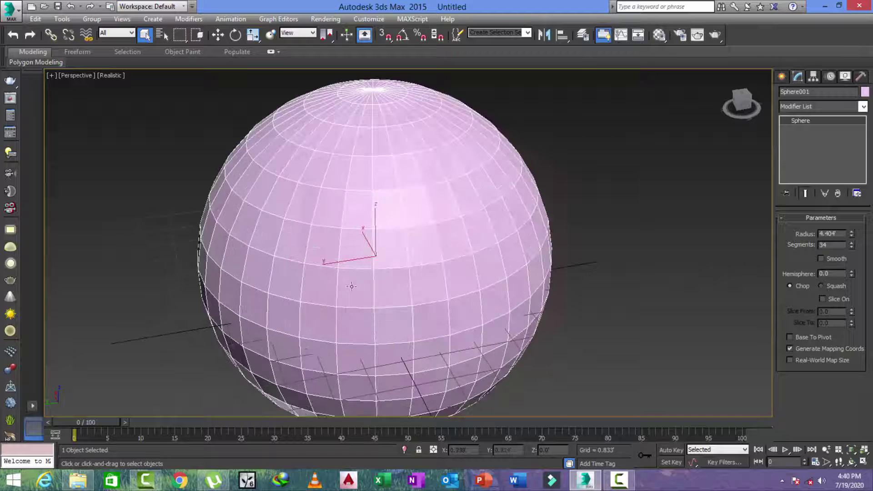
{"action": "left_click", "coordinate": [821, 259]}
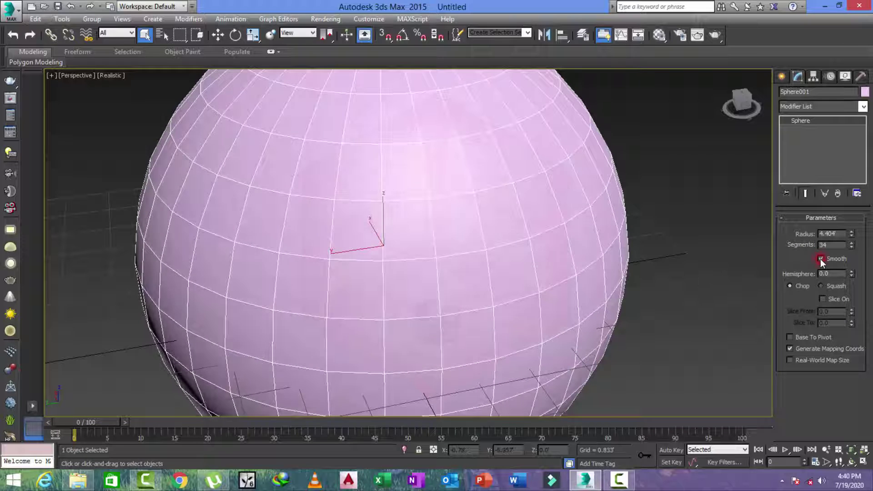
{"action": "scroll", "coordinate": [475, 297], "scroll_direction": "down", "scroll_amount": 5}
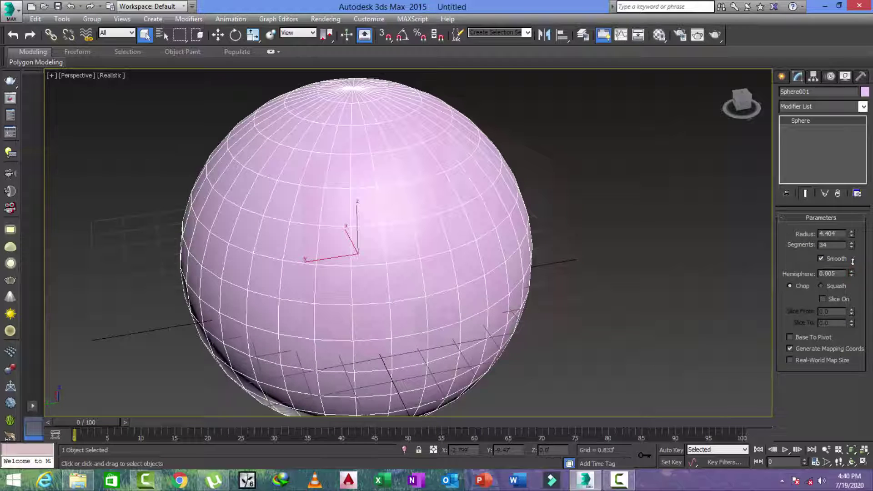
Cut away the lower part of the sphere by raising Hemisphere to 0.515 and on to 0.645
{"action": "left_click_drag", "start_coordinate": [854, 261], "coordinate": [855, 216]}
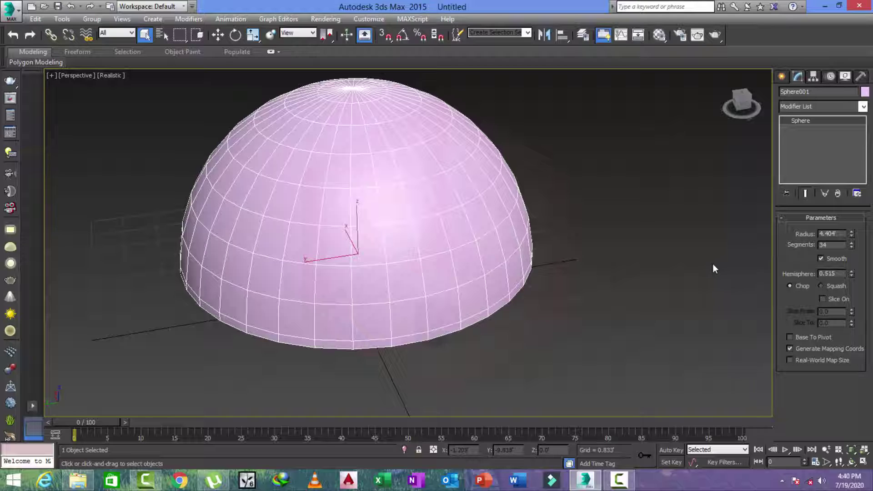
{"action": "middle_click_drag", "start_coordinate": [629, 277], "coordinate": [575, 302]}
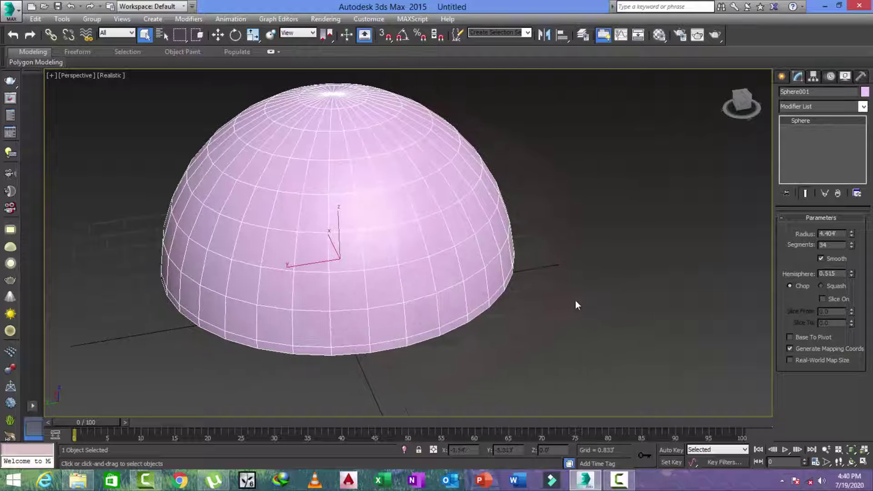
{"action": "left_click_drag", "start_coordinate": [853, 274], "coordinate": [861, 241]}
Compare the Squash and Chop hemisphere modes, keep Chop, and lower Hemisphere to 0.56
{"action": "left_click", "coordinate": [820, 286]}
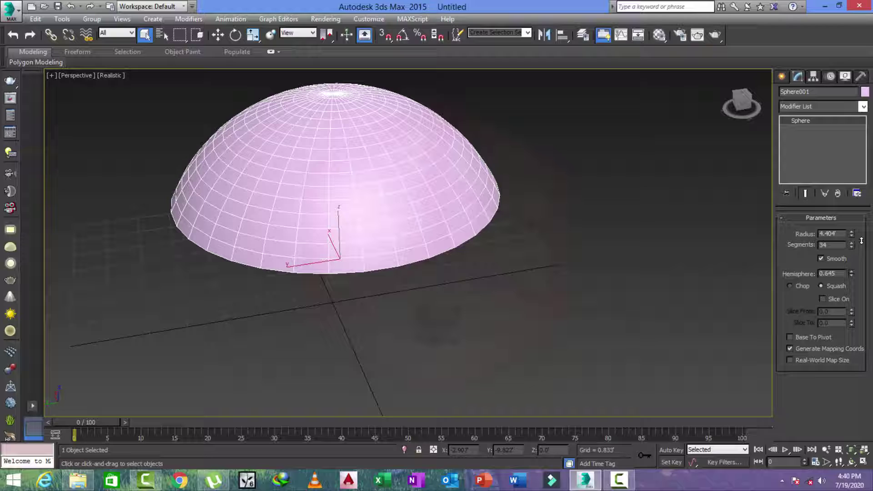
{"action": "left_click", "coordinate": [791, 286]}
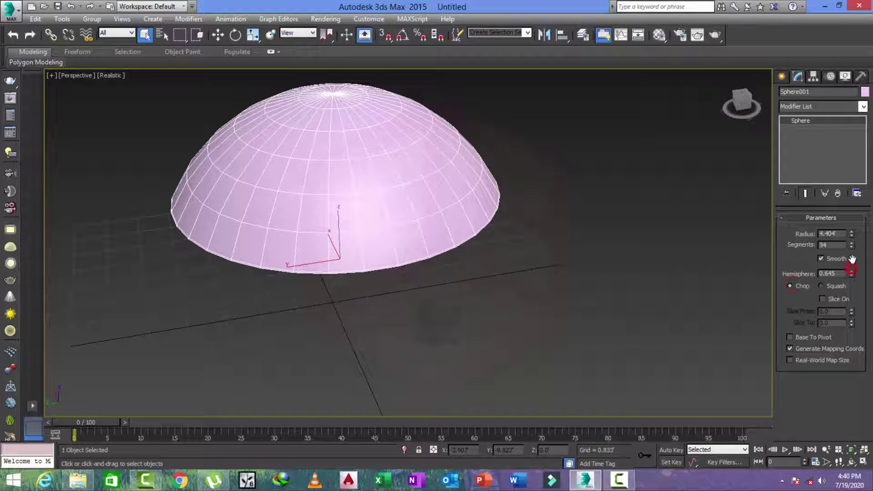
{"action": "mouse_move", "coordinate": [853, 274]}
{"action": "left_mouse_down"}
{"action": "mouse_move", "coordinate": [853, 256]}
{"action": "mouse_move", "coordinate": [853, 280]}
{"action": "left_mouse_up"}
Turn on slicing for the dome, set Slice From to 161 and Slice To to -17, and inspect the cut faces
{"action": "left_click", "coordinate": [823, 299]}
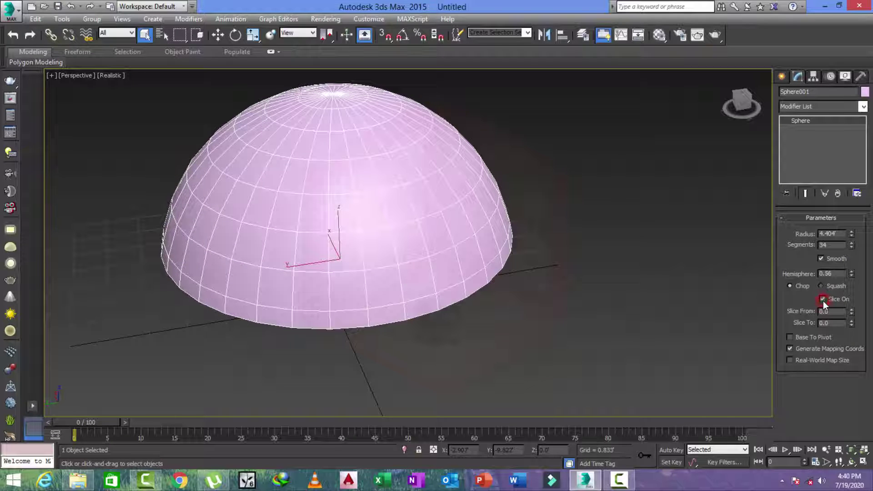
{"action": "left_click_drag", "start_coordinate": [851, 313], "coordinate": [852, 279]}
{"action": "left_click_drag", "start_coordinate": [871, 135], "coordinate": [871, 134]}
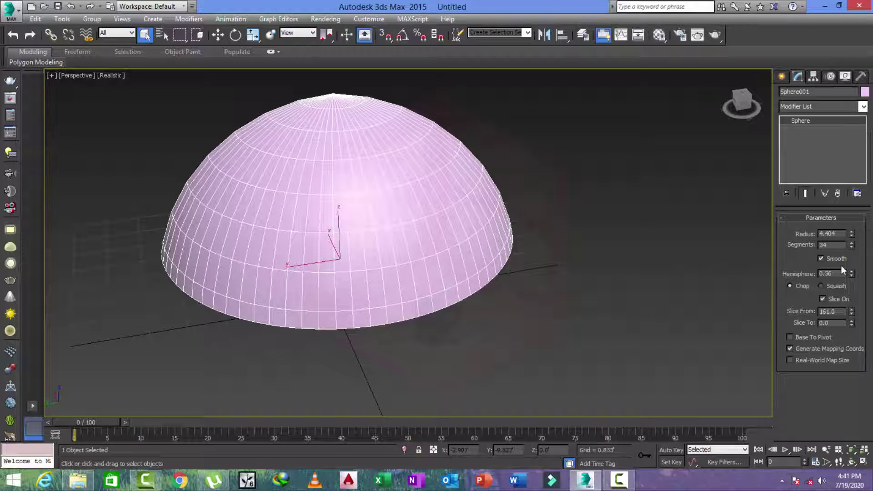
{"action": "middle_click_drag", "start_coordinate": [676, 298], "coordinate": [533, 309]}
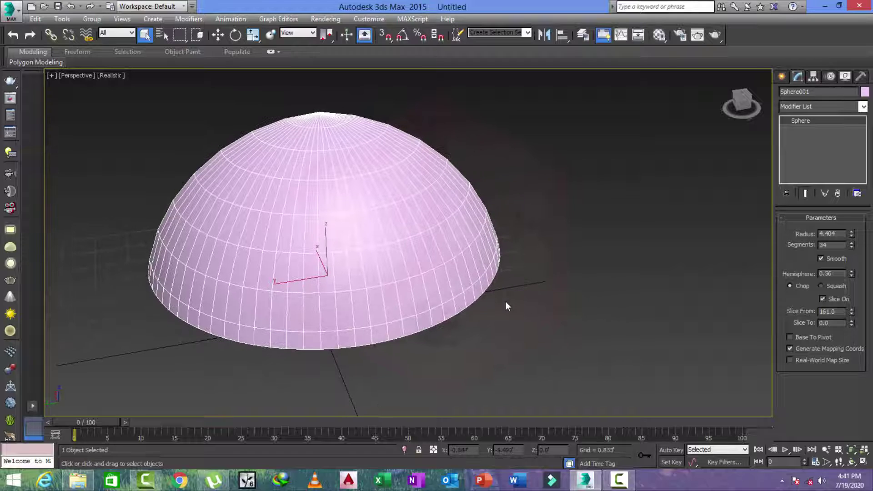
{"action": "middle_click_drag", "start_coordinate": [428, 307], "coordinate": [577, 322]}
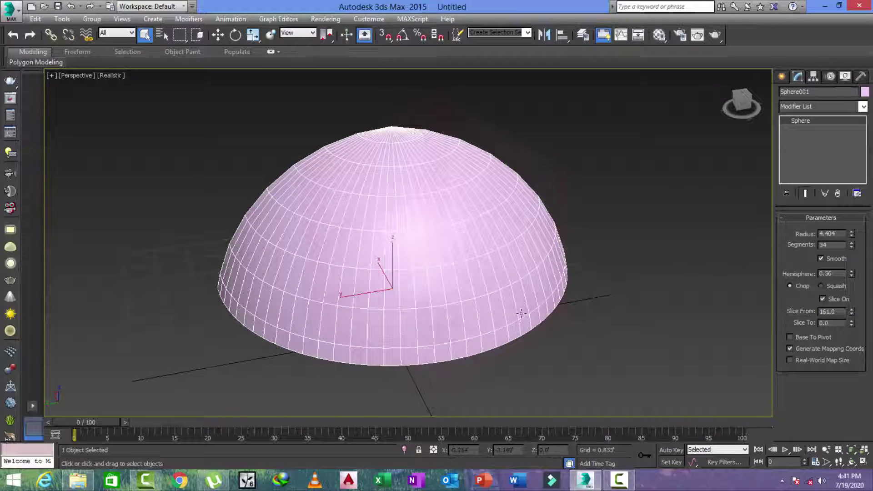
{"action": "middle_click_drag", "start_coordinate": [520, 314], "coordinate": [654, 310]}
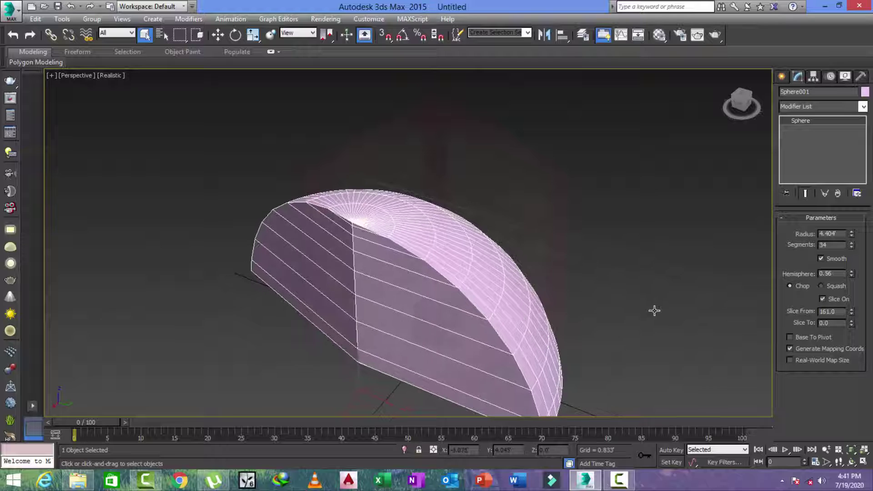
{"action": "left_click_drag", "start_coordinate": [851, 324], "coordinate": [858, 341]}
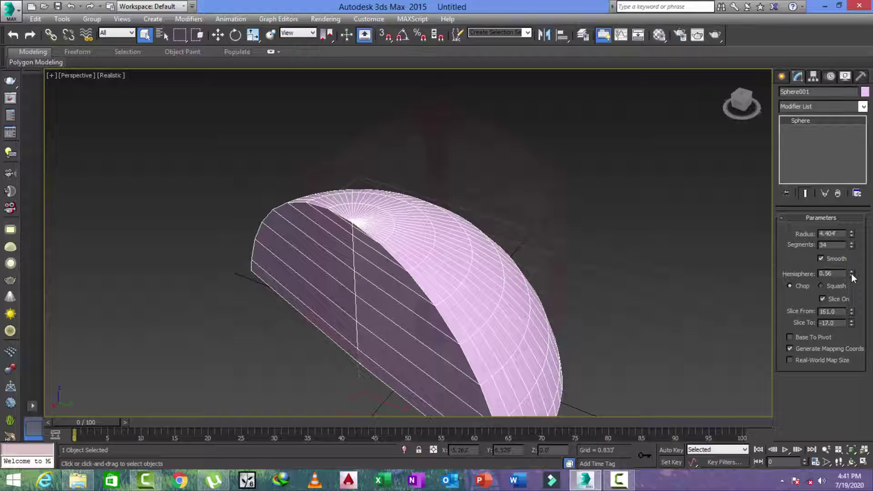
Raise Hemisphere to 0.615, try a value of 3, and reset it to 0
{"action": "mouse_move", "coordinate": [851, 272]}
{"action": "left_mouse_down"}
{"action": "mouse_move", "coordinate": [852, 239]}
{"action": "mouse_move", "coordinate": [851, 279]}
{"action": "mouse_move", "coordinate": [850, 266]}
{"action": "left_mouse_up"}
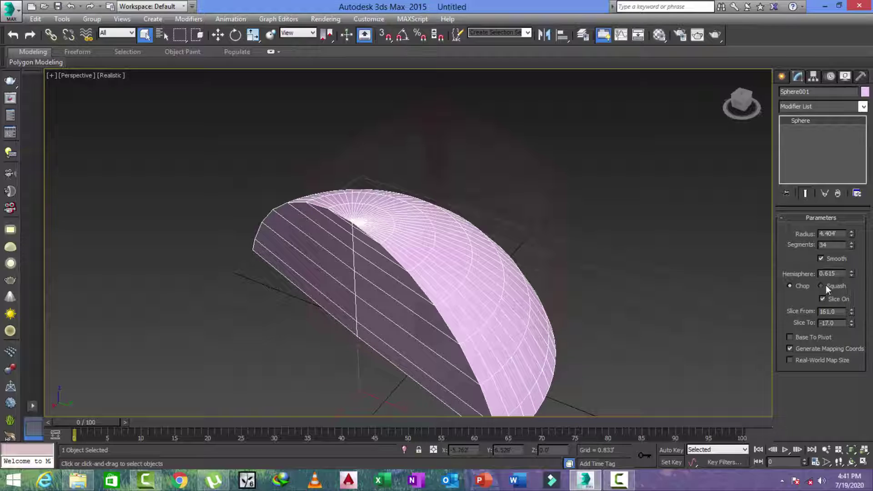
{"action": "left_click", "coordinate": [841, 273]}
{"action": "type", "text": "3"}
{"action": "key", "text": "Return"}
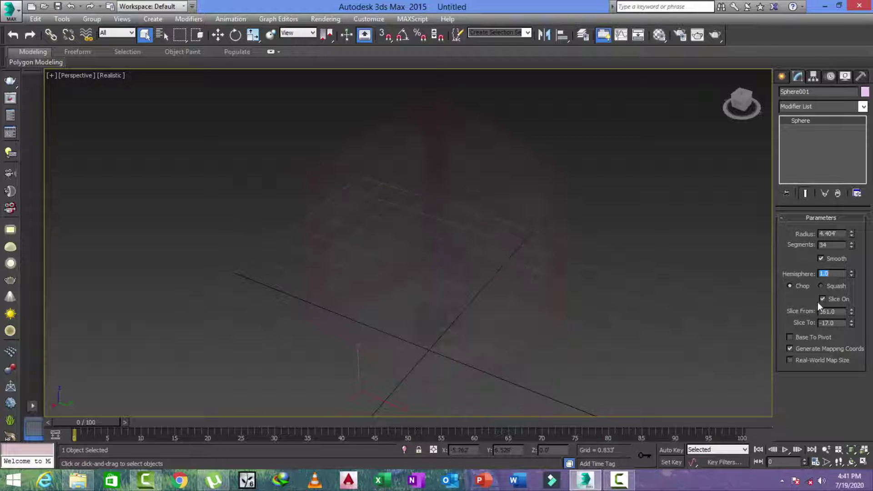
{"action": "left_click", "coordinate": [836, 273]}
{"action": "key", "text": "Return"}
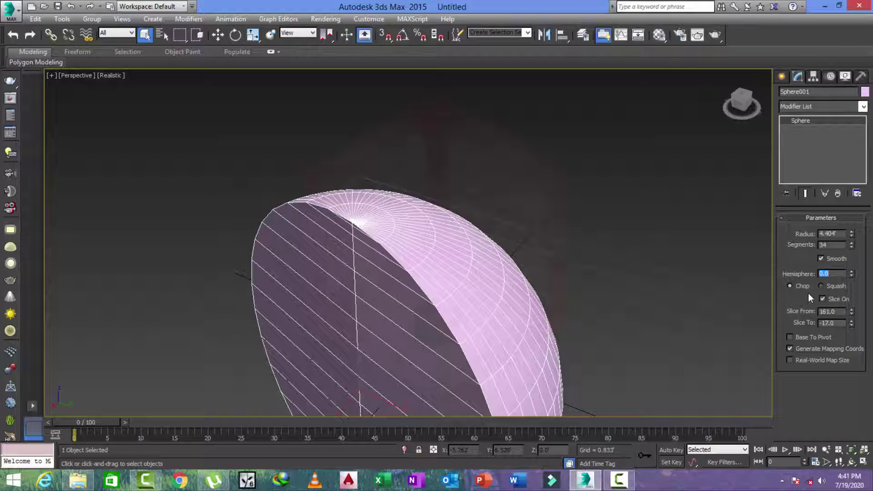
Reset the sphere's Slice From and Slice To to 0 to restore the full sphere
{"action": "left_click", "coordinate": [843, 312]}
{"action": "type", "text": "0"}
{"action": "key", "text": "Tab"}
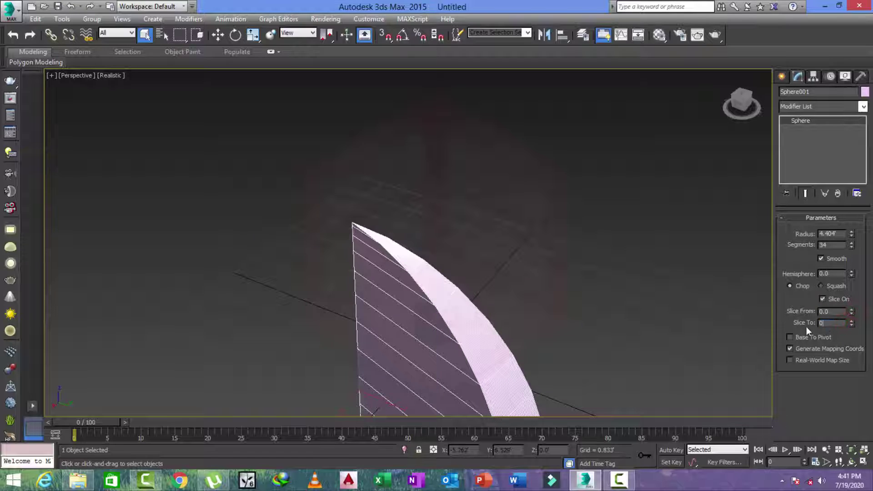
{"action": "type", "text": "0"}
{"action": "key", "text": "Return"}
{"action": "scroll", "coordinate": [534, 282], "scroll_direction": "down", "scroll_amount": 5}
{"action": "middle_click_drag", "start_coordinate": [526, 203], "coordinate": [523, 244]}
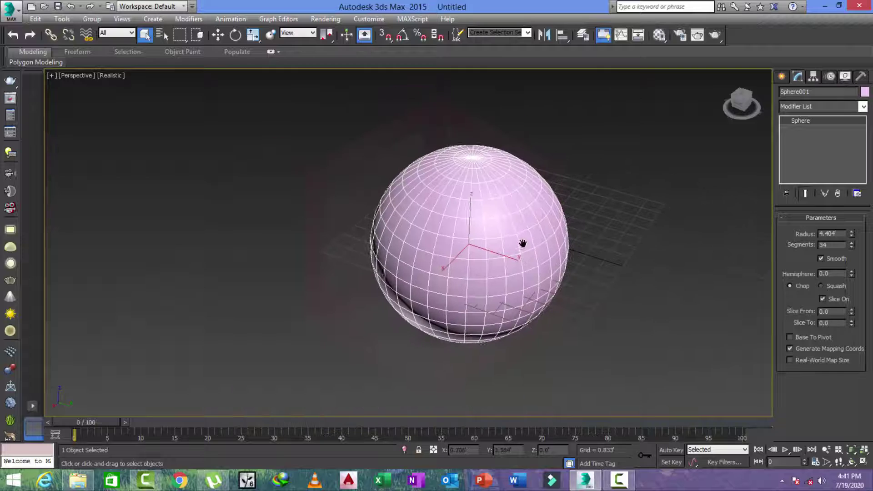
View the full sphere from another angle and return to the standard primitive creation tools
{"action": "left_click", "coordinate": [574, 279]}
{"action": "left_click", "coordinate": [484, 260]}
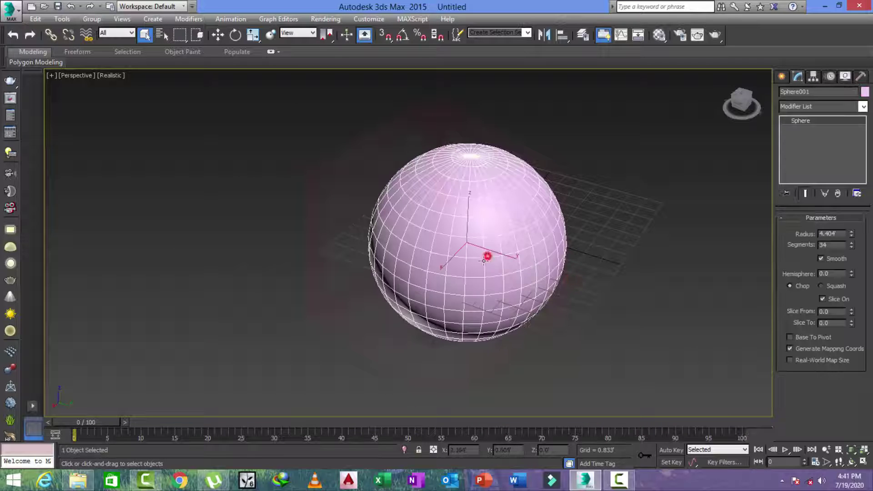
{"action": "middle_click_drag", "start_coordinate": [453, 276], "coordinate": [534, 273], "text": "alt"}
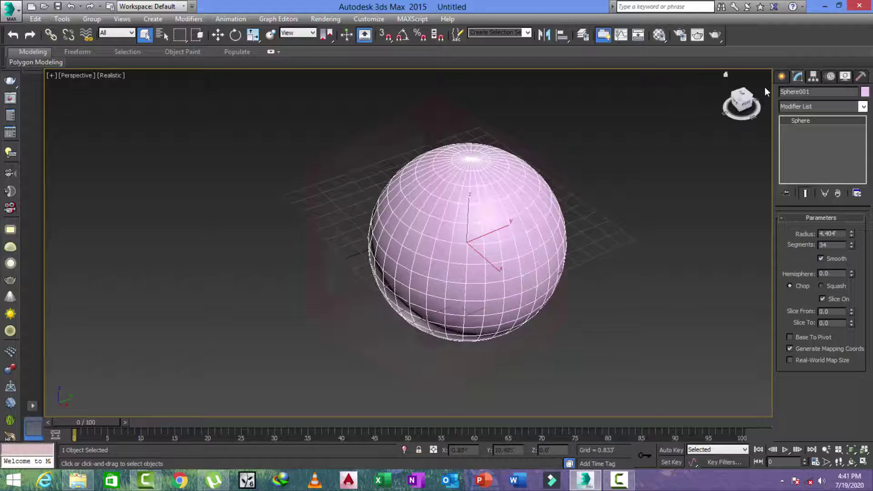
{"action": "left_click", "coordinate": [782, 77]}
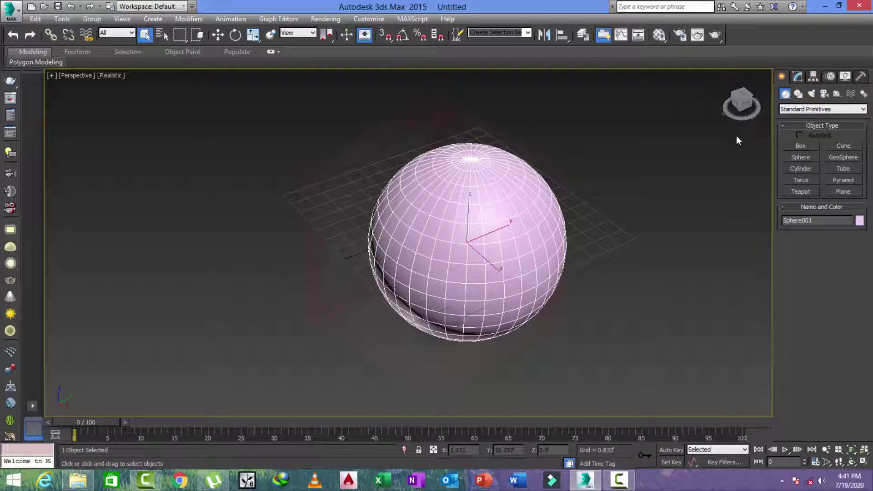